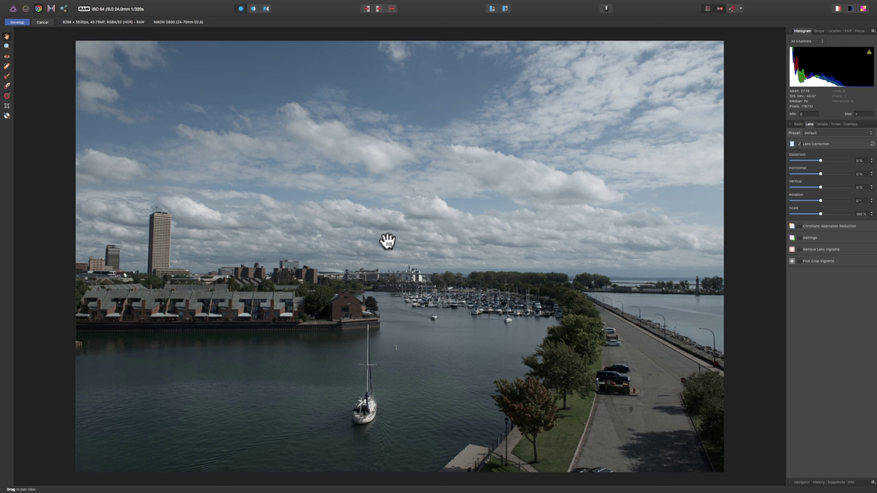
pyautogui.click(605, 11)
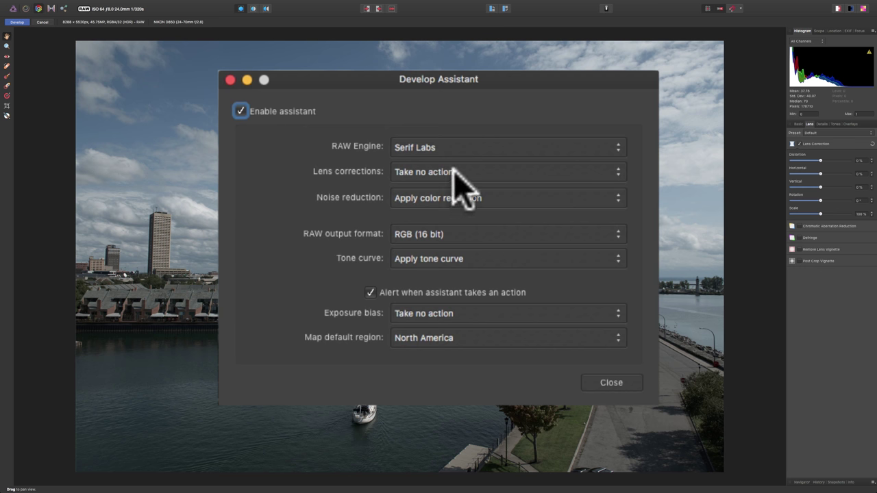
pyautogui.click(496, 172)
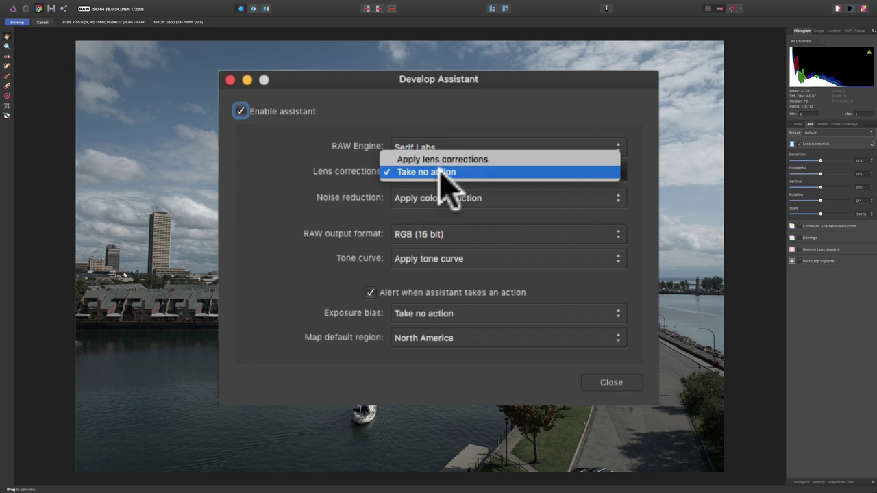
pyautogui.click(480, 107)
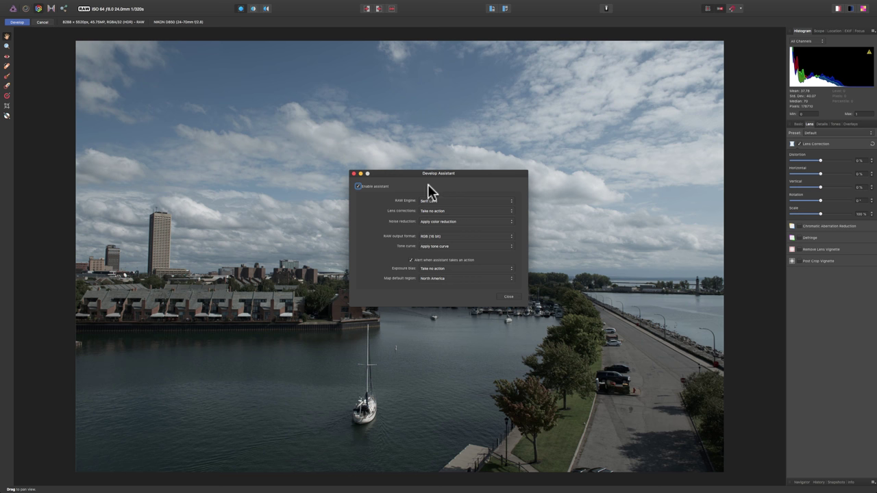
pyautogui.click(354, 174)
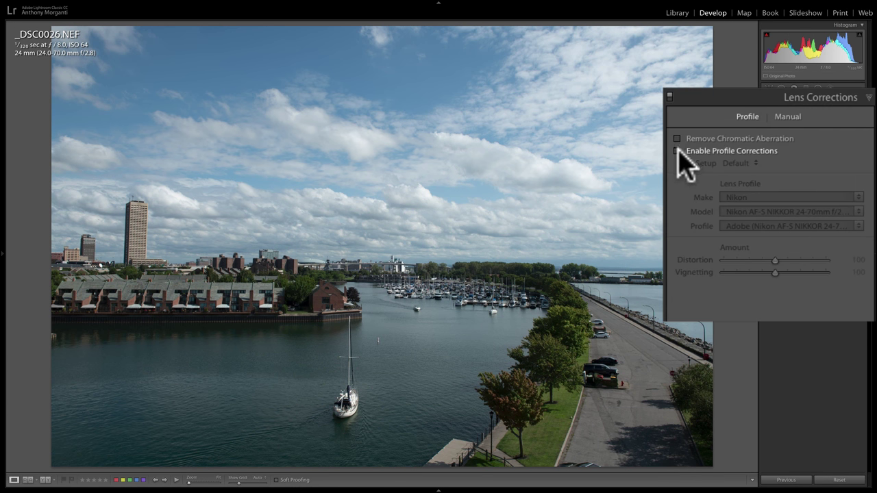
# - Toggle Lightroom's Enable Profile Corrections repeatedly to compare before and after, leaving it checked
pyautogui.click(767, 177)
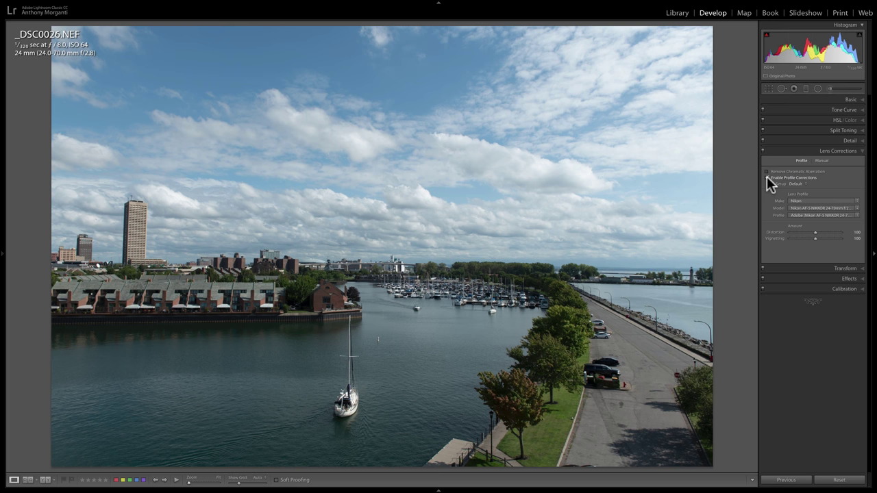
pyautogui.click(767, 177)
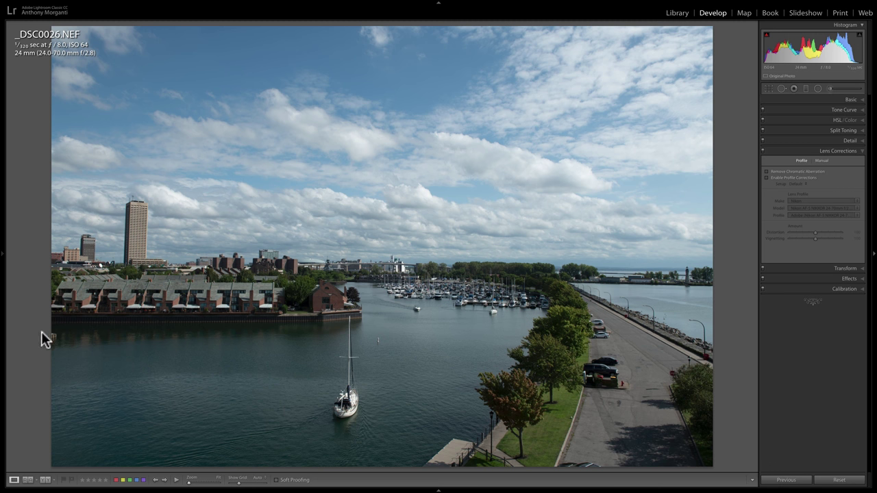
pyautogui.click(767, 178)
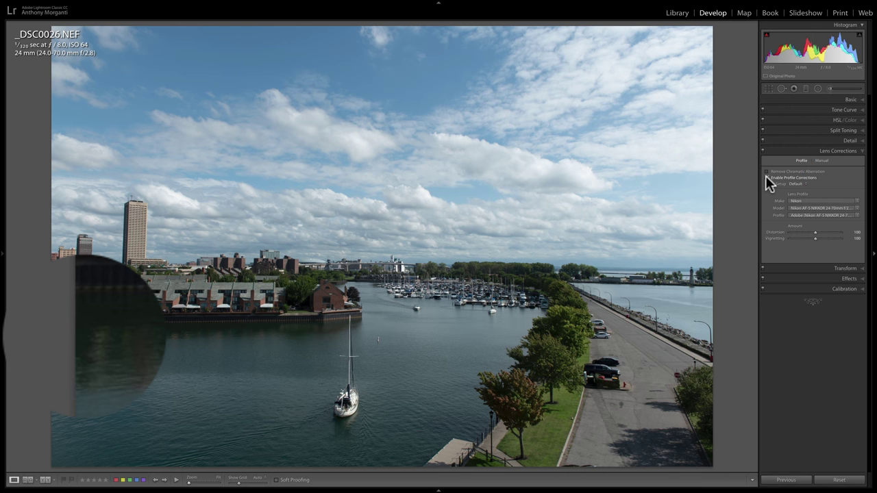
pyautogui.click(767, 177)
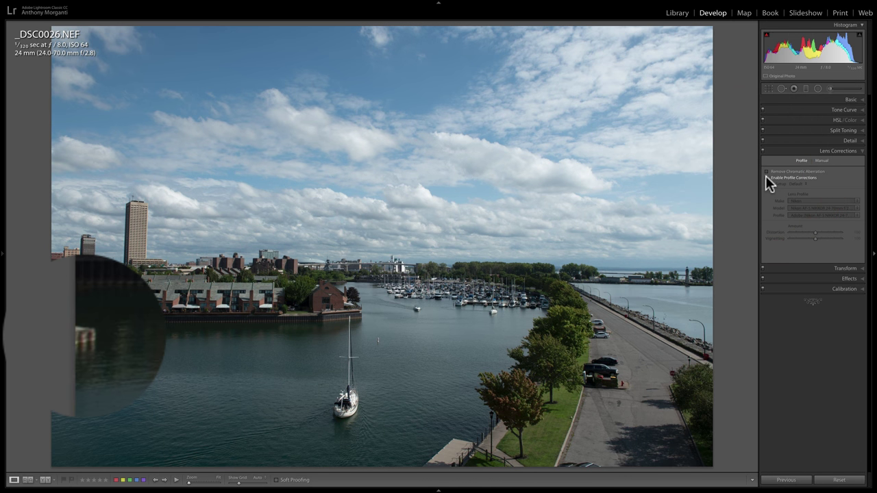
pyautogui.click(766, 177)
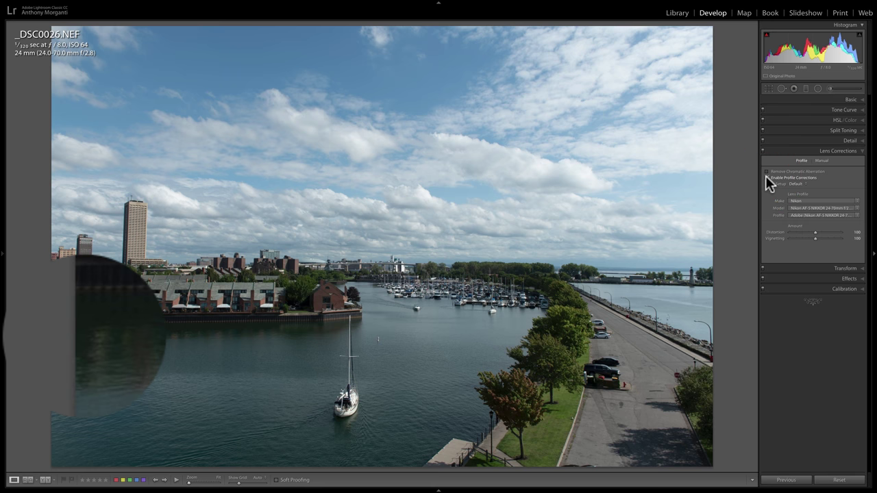
pyautogui.click(766, 178)
pyautogui.click(766, 177)
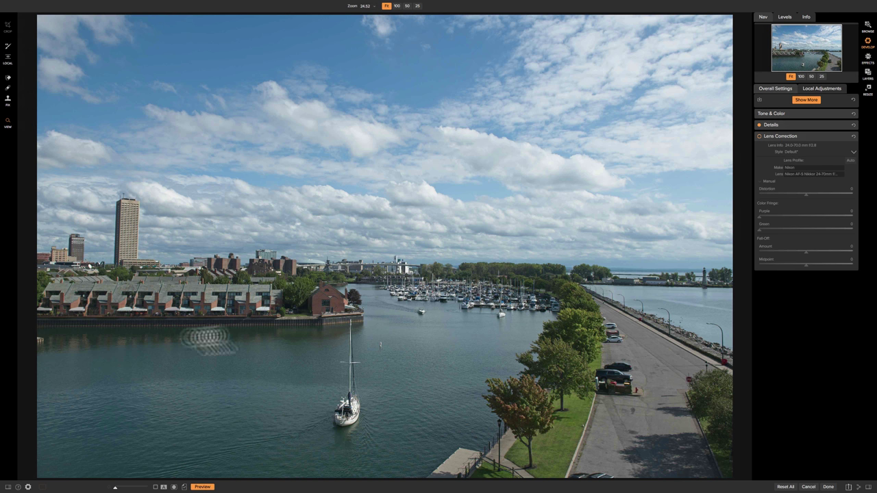
# - Enable ON1's Lens Correction pane, toggling it off and on to compare
pyautogui.click(759, 137)
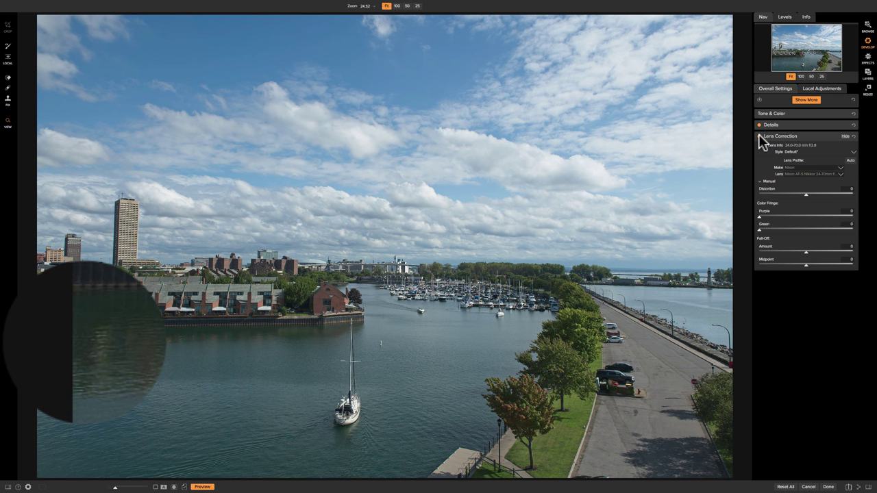
pyautogui.click(760, 136)
pyautogui.click(759, 137)
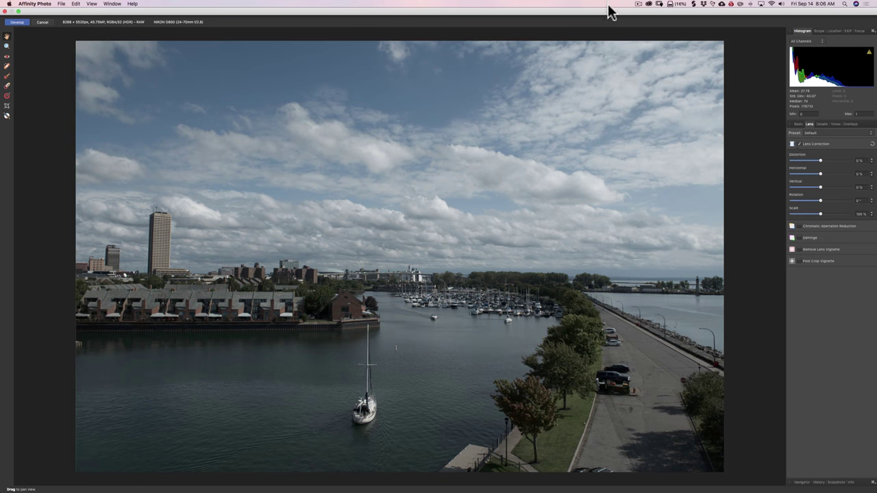
# - Set the Develop Assistant's Lens corrections option to Apply lens corrections
pyautogui.click(607, 9)
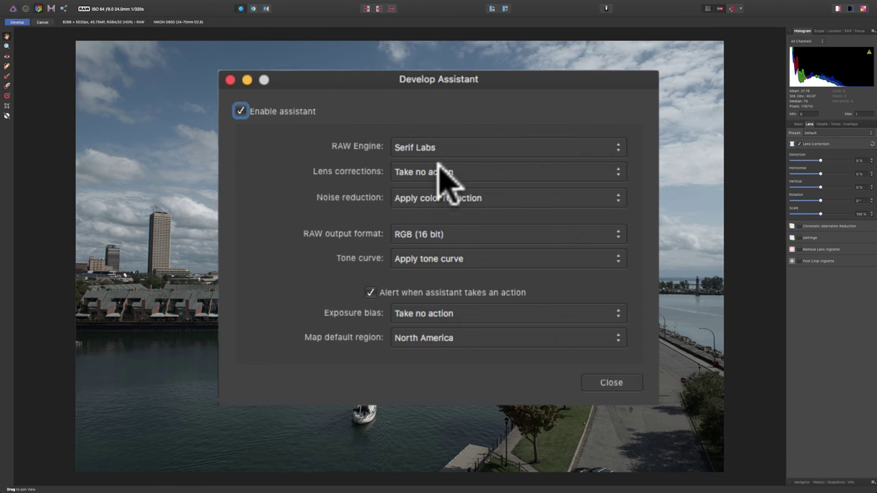
pyautogui.click(439, 164)
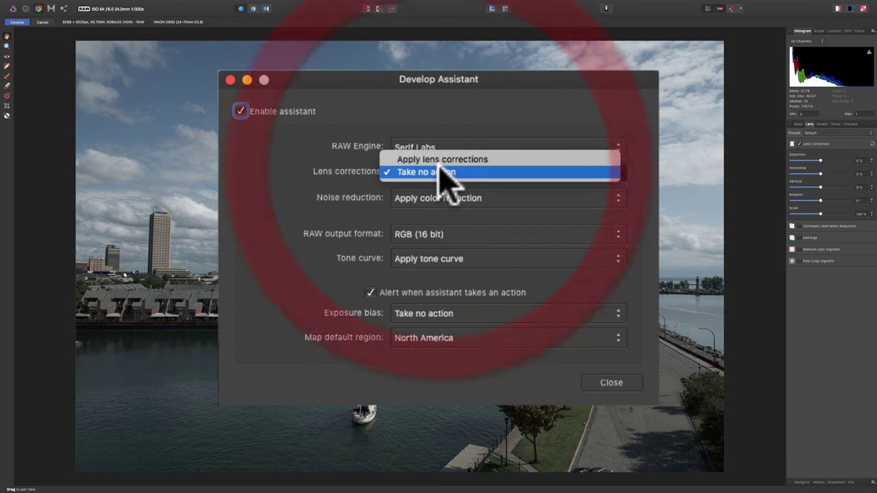
pyautogui.click(444, 160)
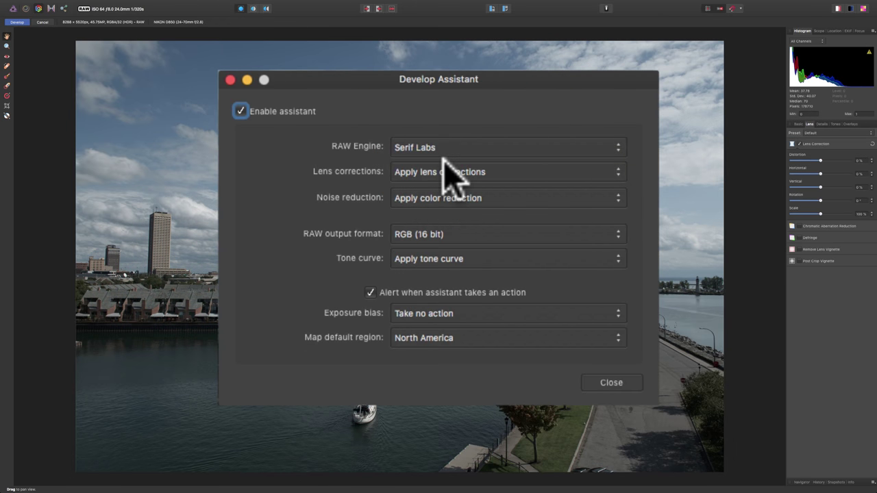
pyautogui.click(610, 382)
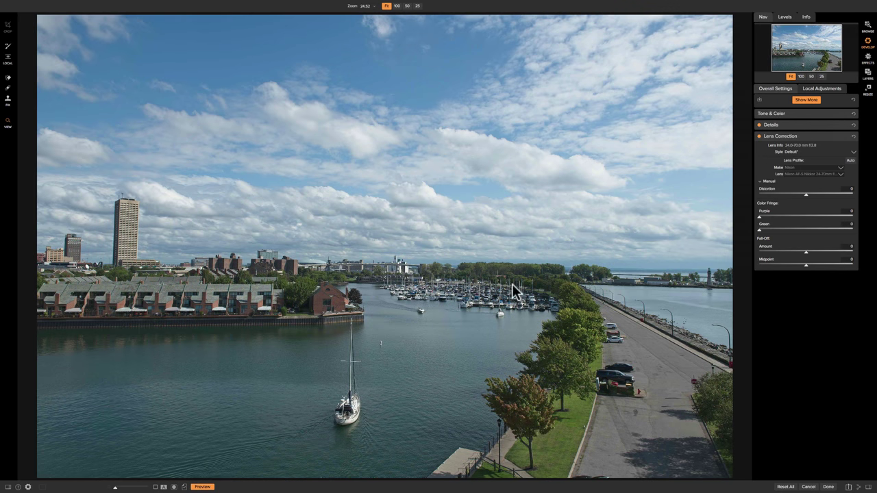
# - Toggle ON1 lens correction and Lightroom profile corrections off and on to compare
pyautogui.click(758, 136)
pyautogui.click(759, 136)
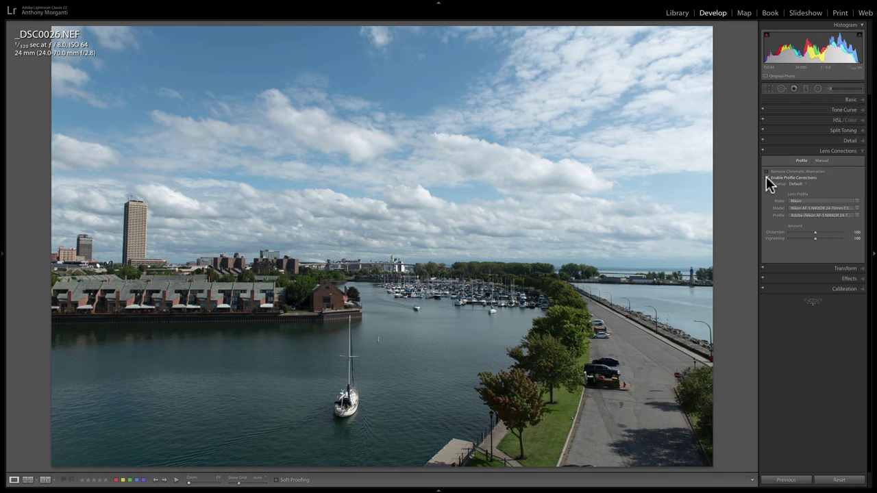
pyautogui.click(767, 177)
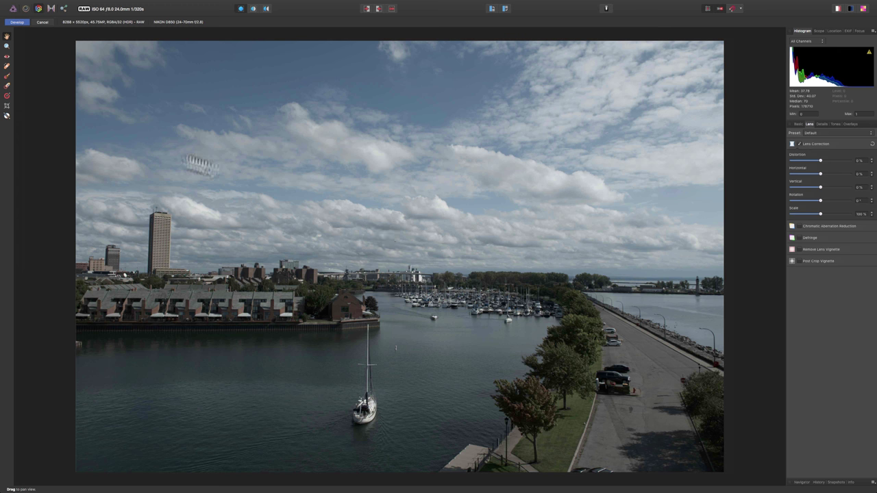
# - Cancel the current RAW develop and reopen the harbor RAW file from Open Recent
pyautogui.click(606, 9)
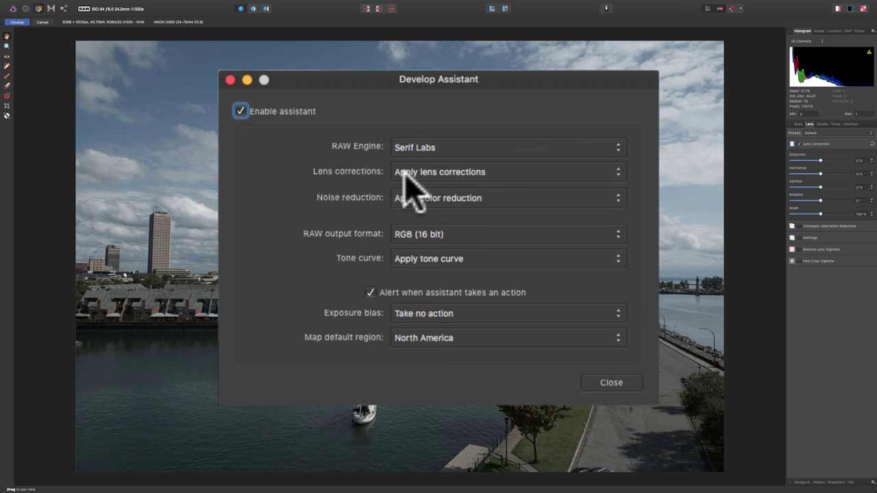
pyautogui.click(230, 81)
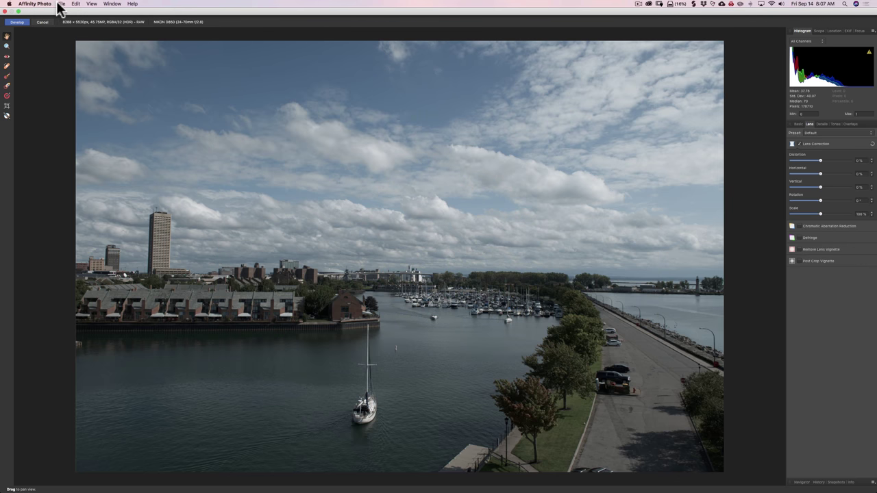
pyautogui.click(60, 6)
pyautogui.click(40, 48)
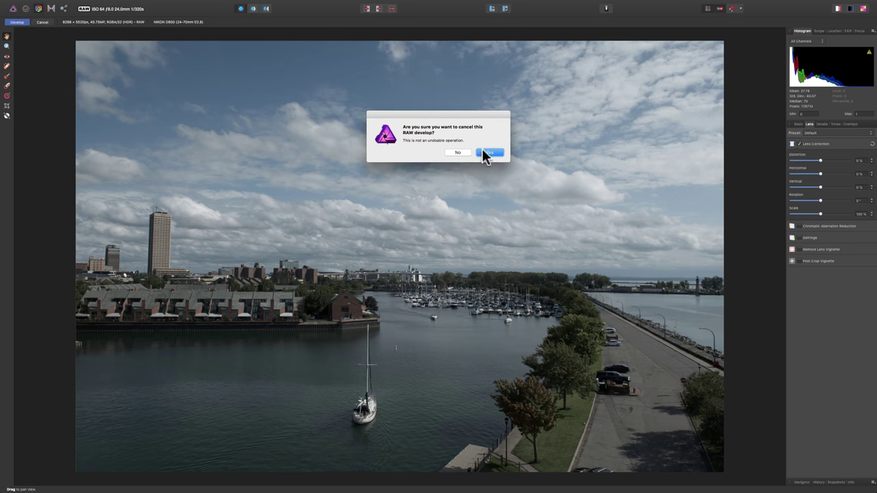
pyautogui.click(485, 152)
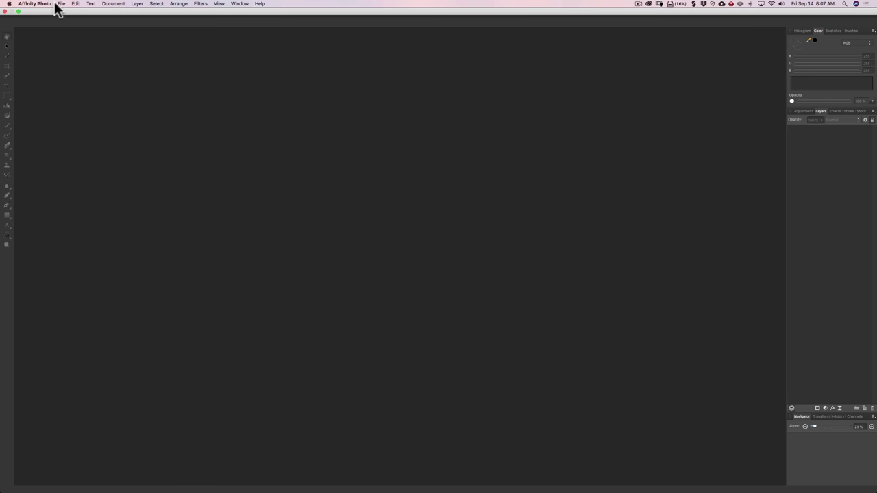
pyautogui.click(60, 5)
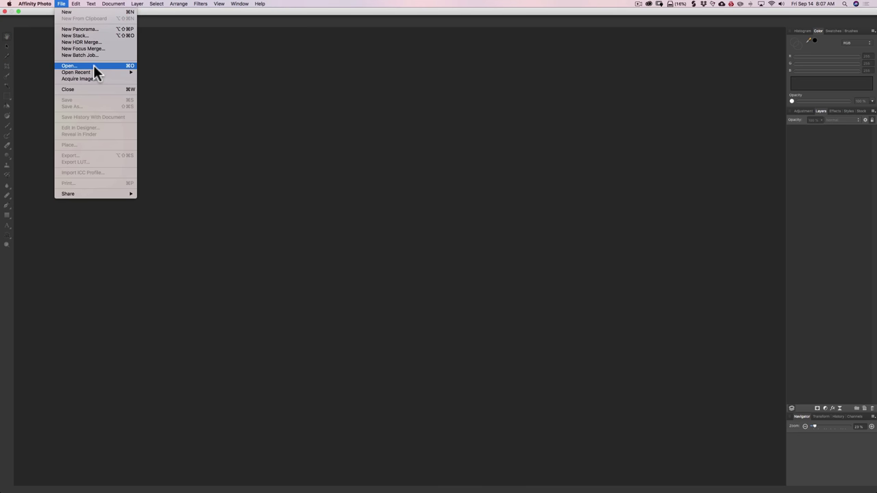
pyautogui.click(156, 72)
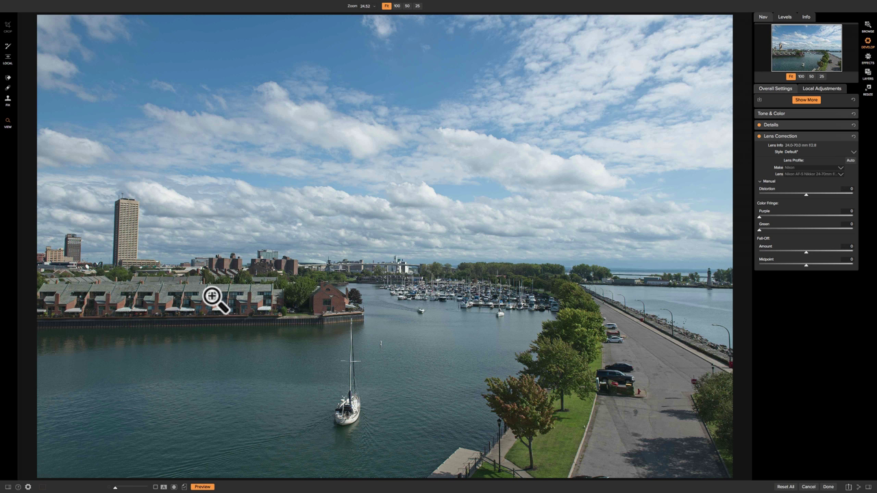
pyautogui.click(759, 136)
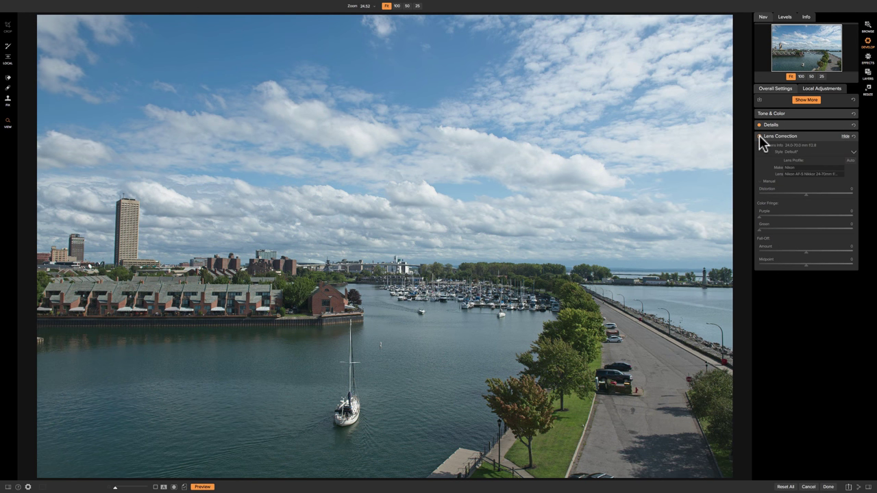
pyautogui.click(759, 136)
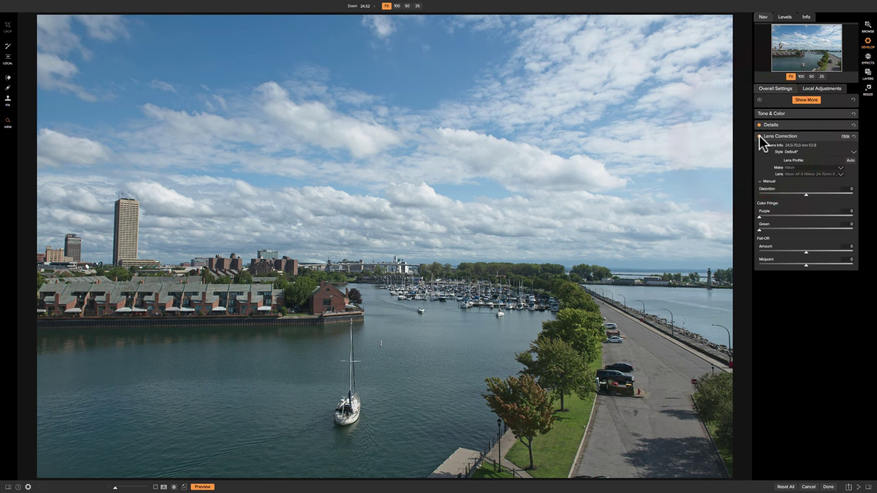
pyautogui.click(759, 136)
pyautogui.click(760, 136)
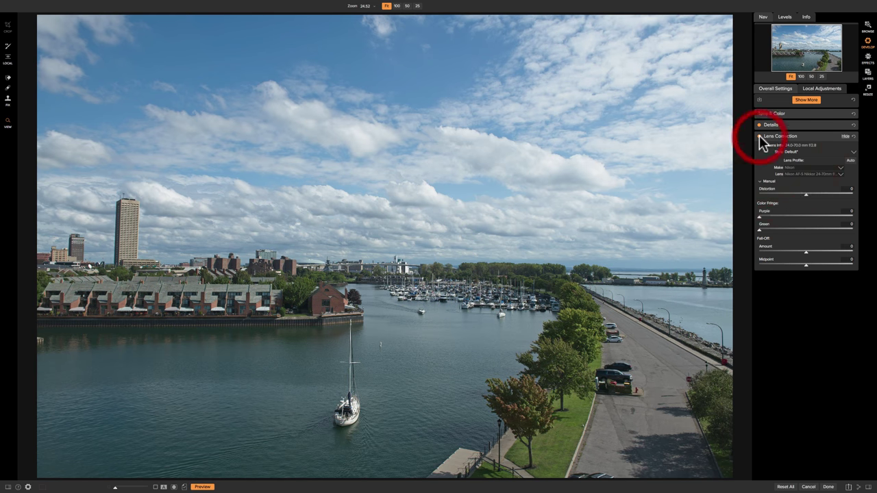
pyautogui.click(759, 136)
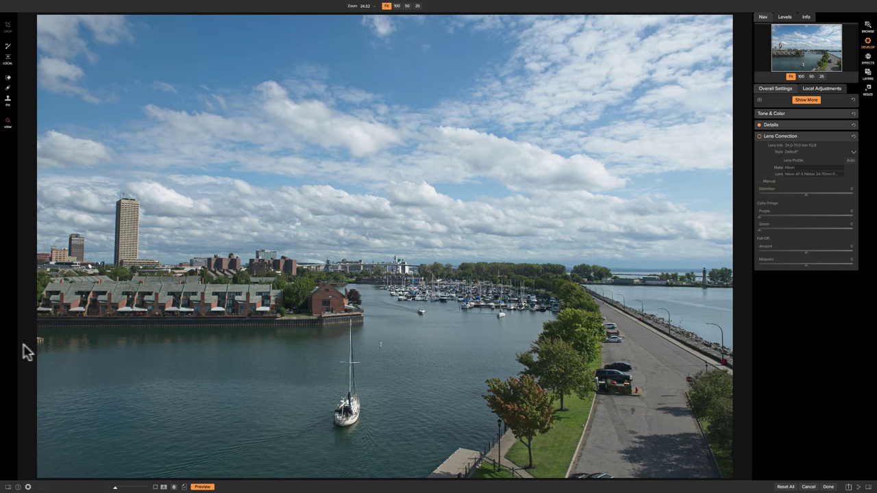
pyautogui.click(759, 136)
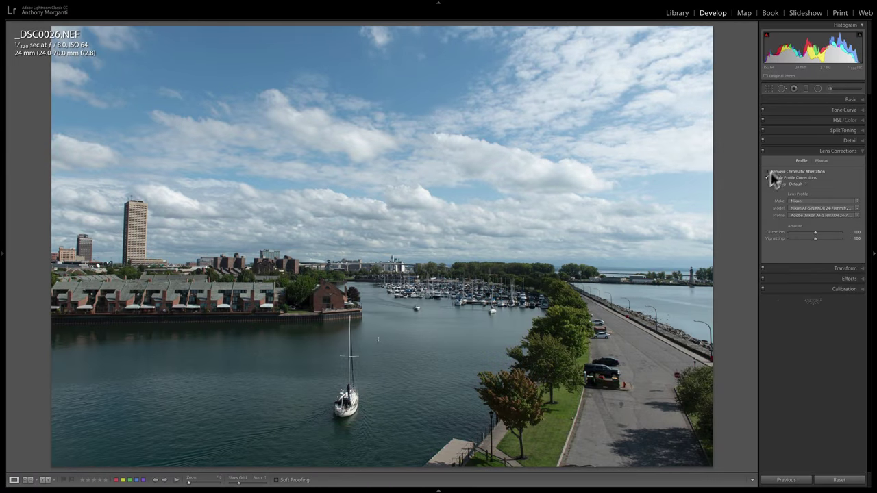
# - Toggle Enable Profile Corrections several times to compare, leaving it unchecked
pyautogui.click(767, 178)
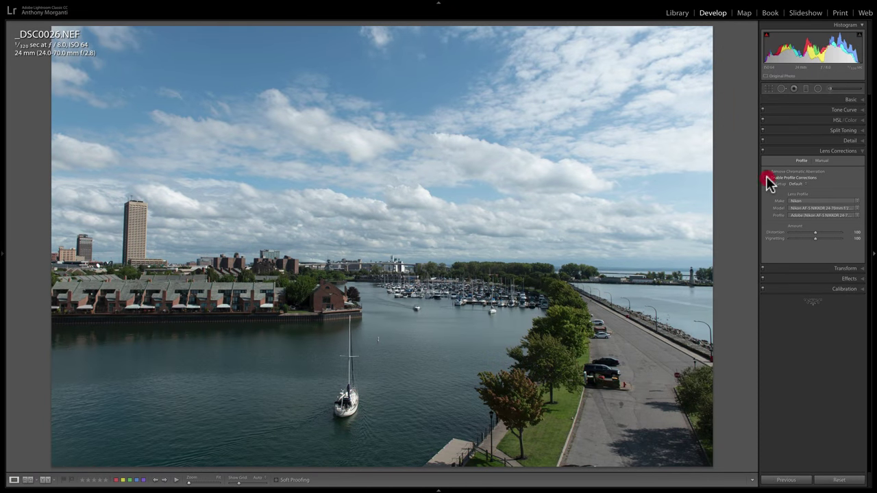
pyautogui.click(767, 177)
pyautogui.click(767, 177)
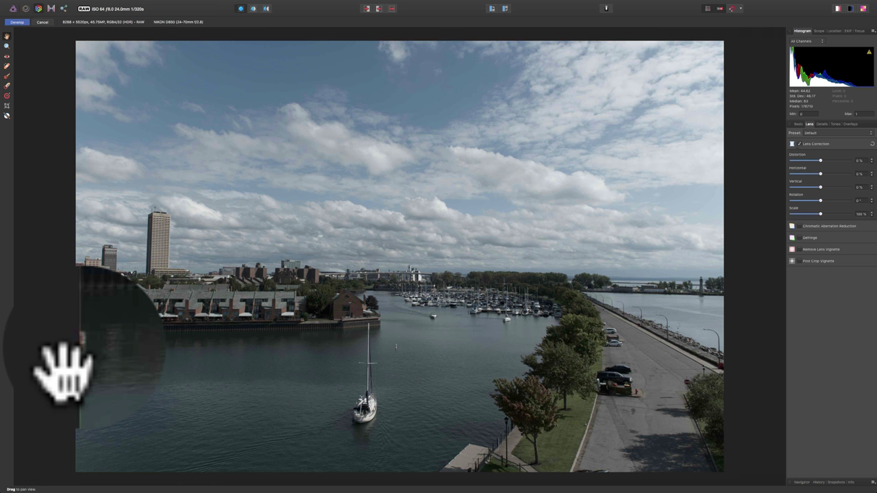
pyautogui.click(606, 10)
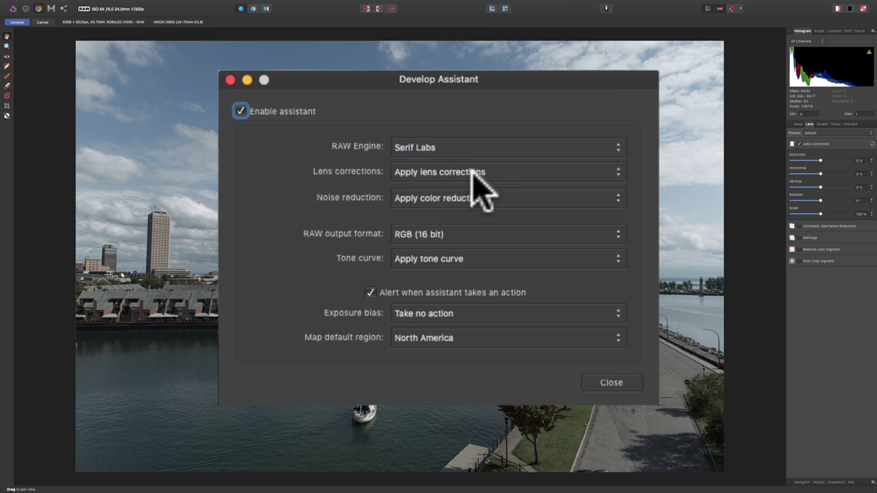
pyautogui.click(612, 383)
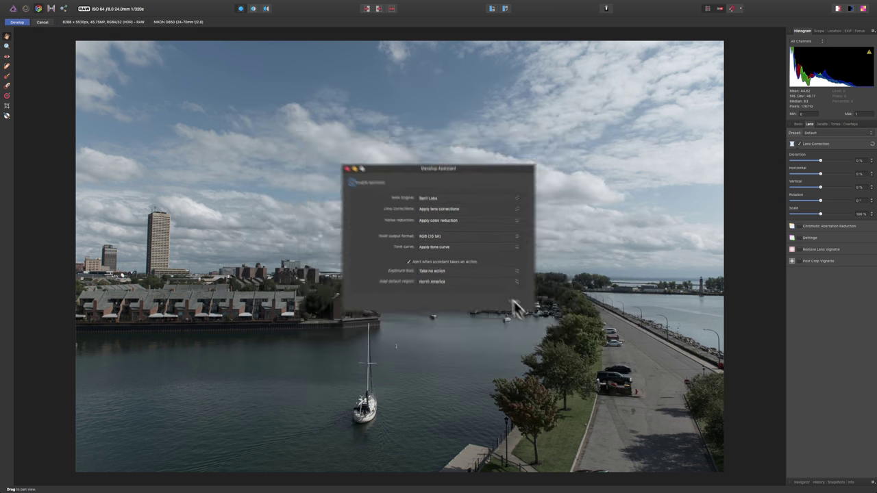
pyautogui.click(508, 300)
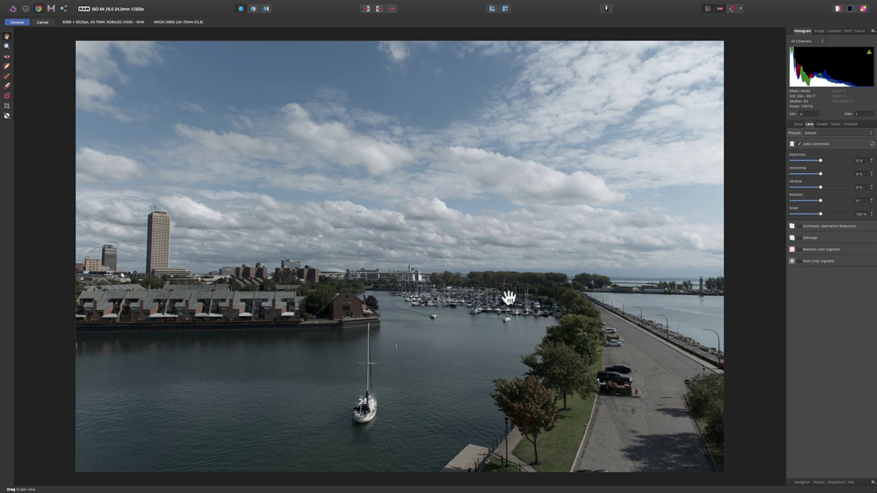